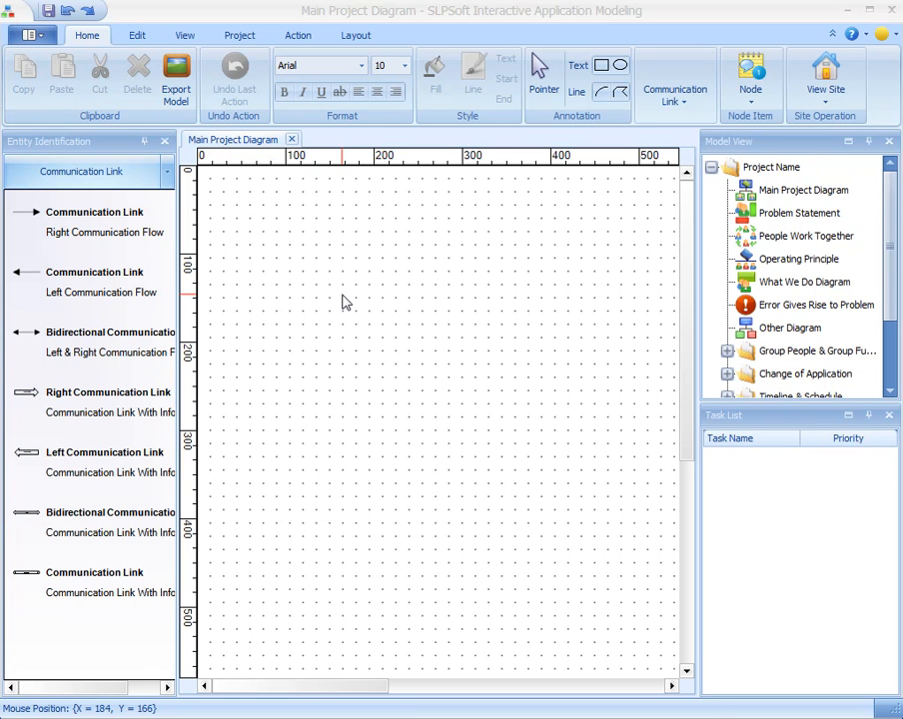
Step: Review the project file commands and the Edit, View, Project, Action and Layout command sets, returning to the Home commands
click(42, 36)
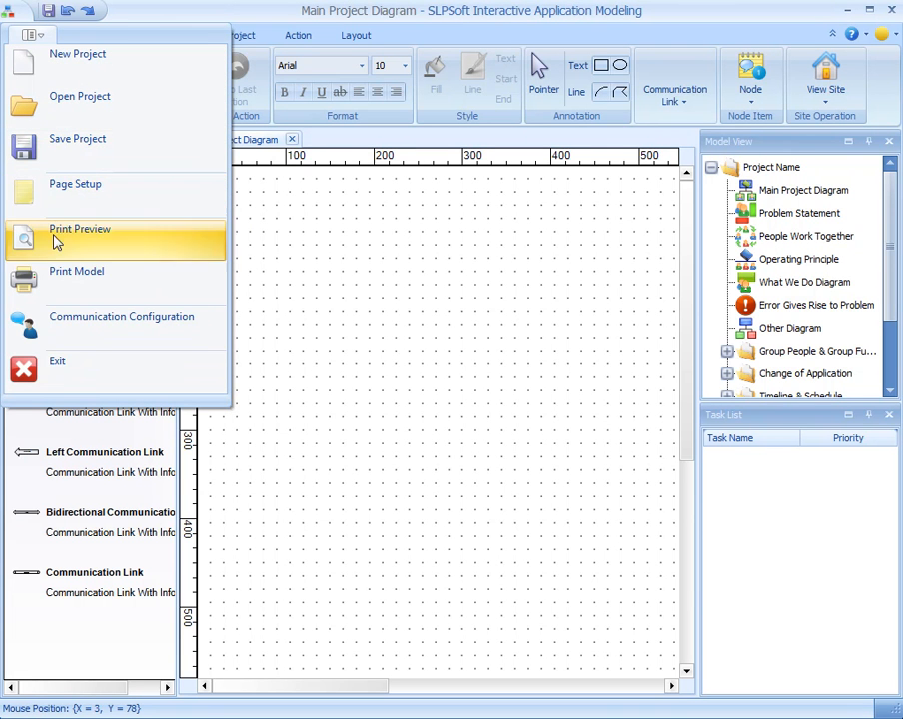
click(32, 34)
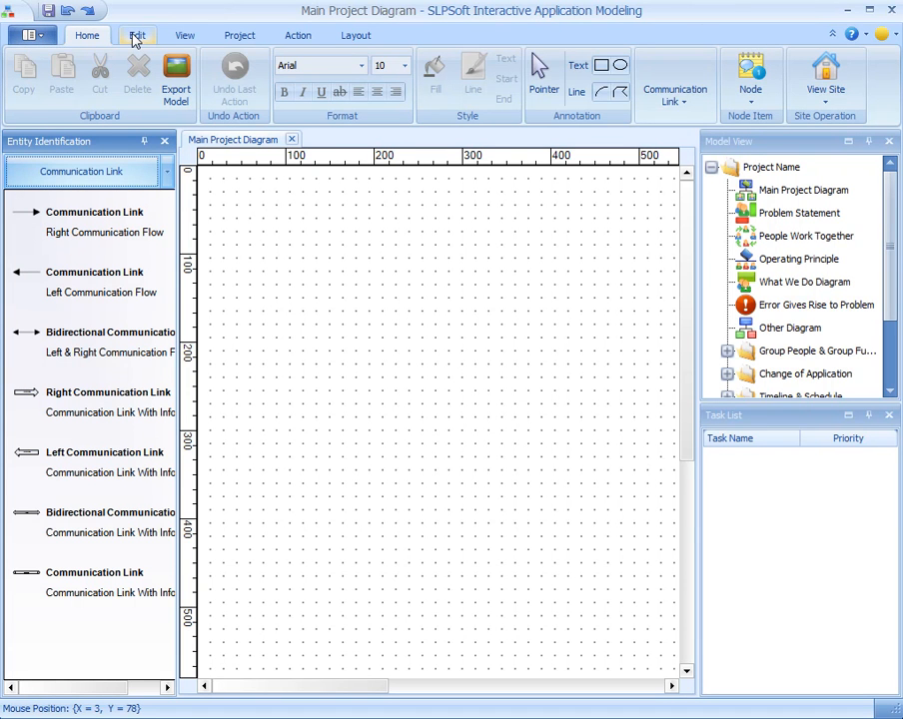
click(136, 38)
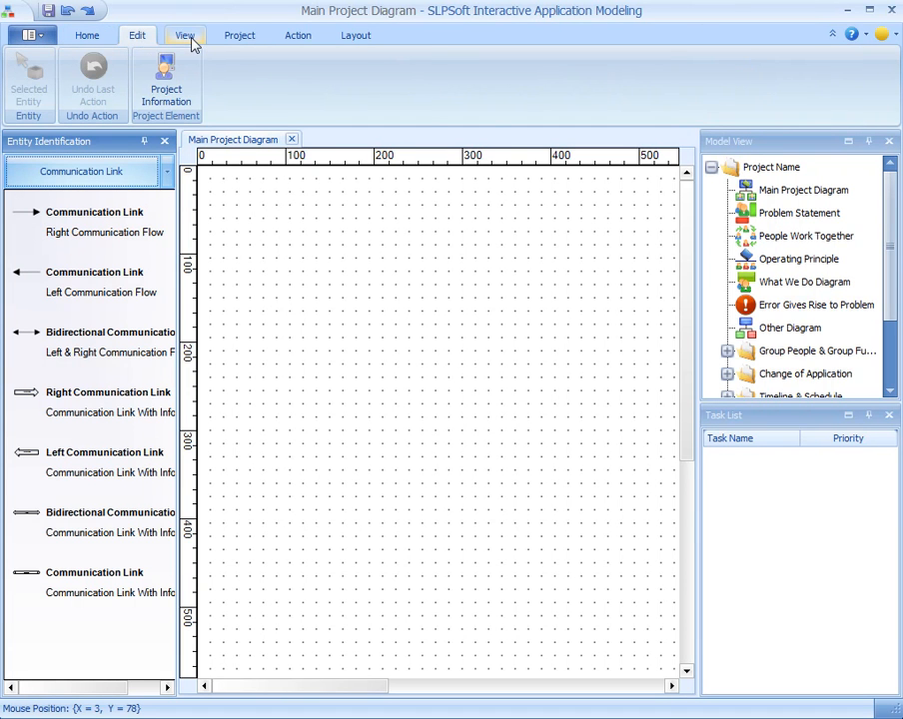
click(186, 38)
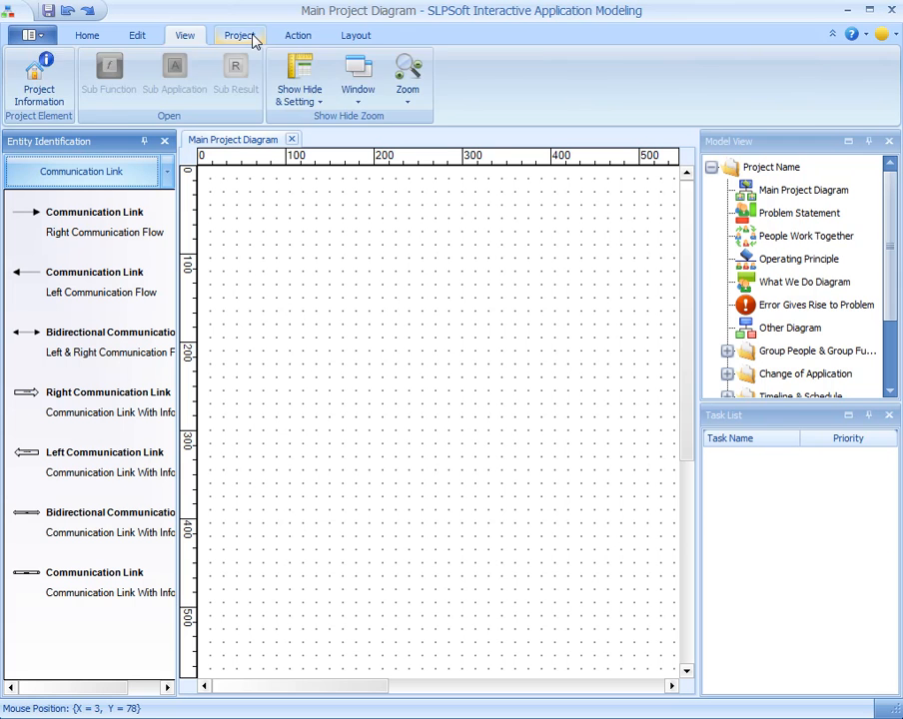
click(253, 40)
click(302, 38)
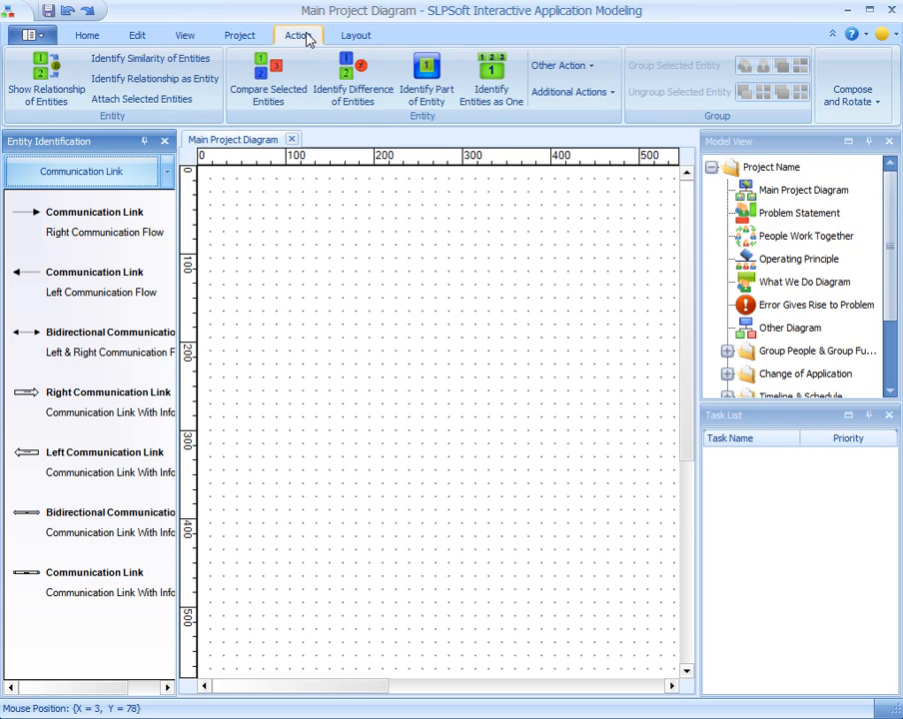
click(368, 37)
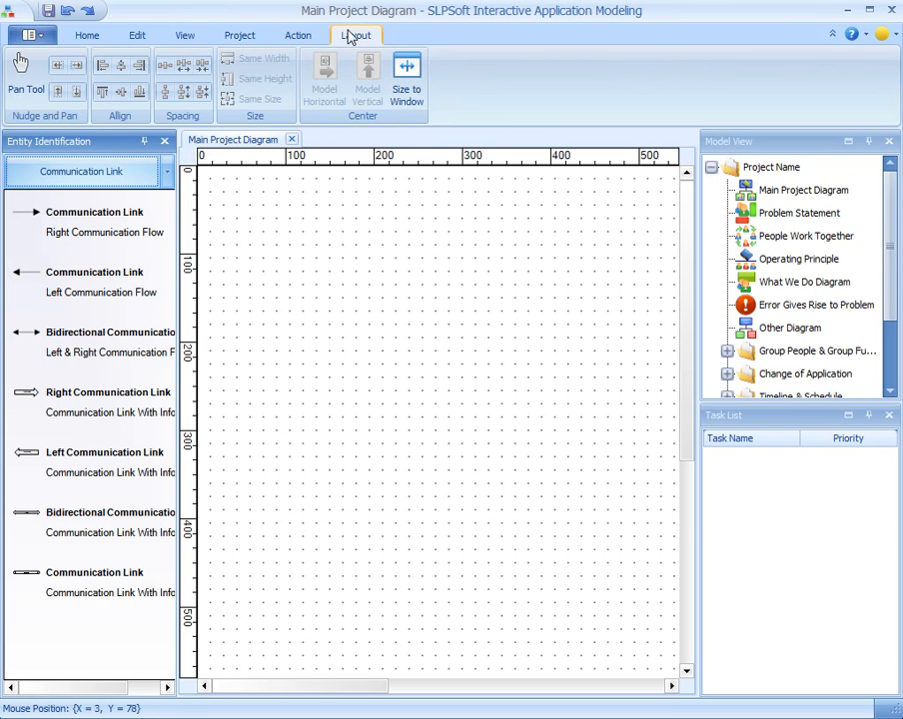
click(88, 38)
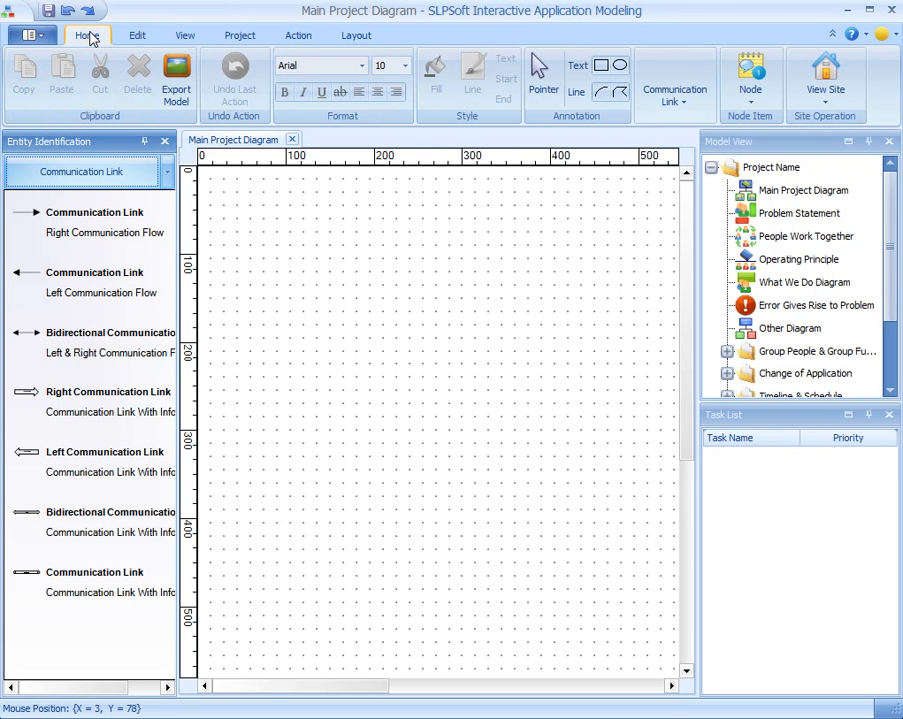
Step: Browse the entities available in the People, Communication and Application categories of Entity Identification
click(166, 172)
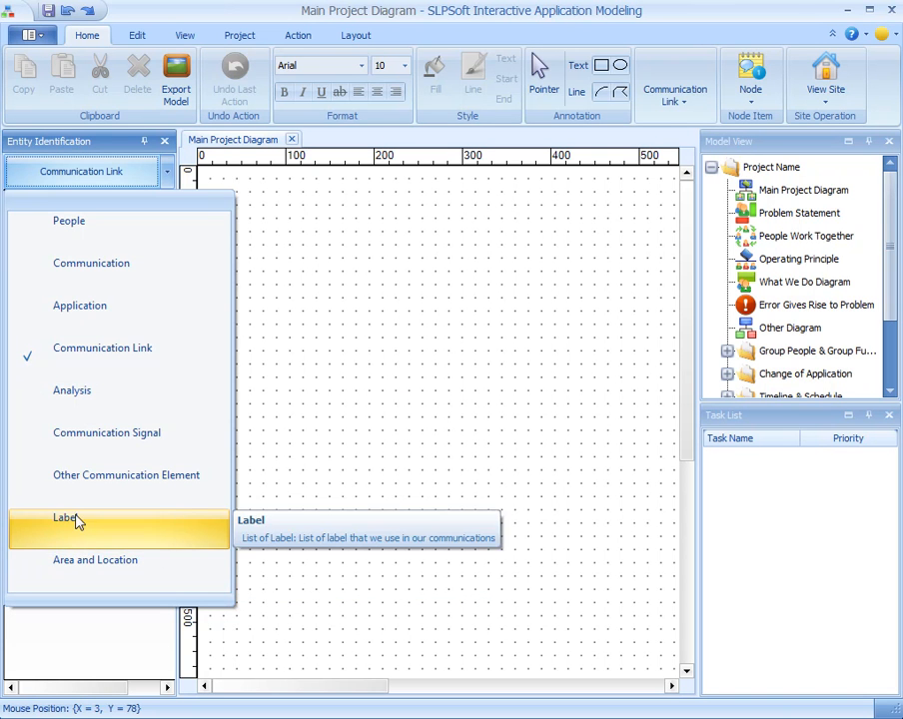
click(79, 236)
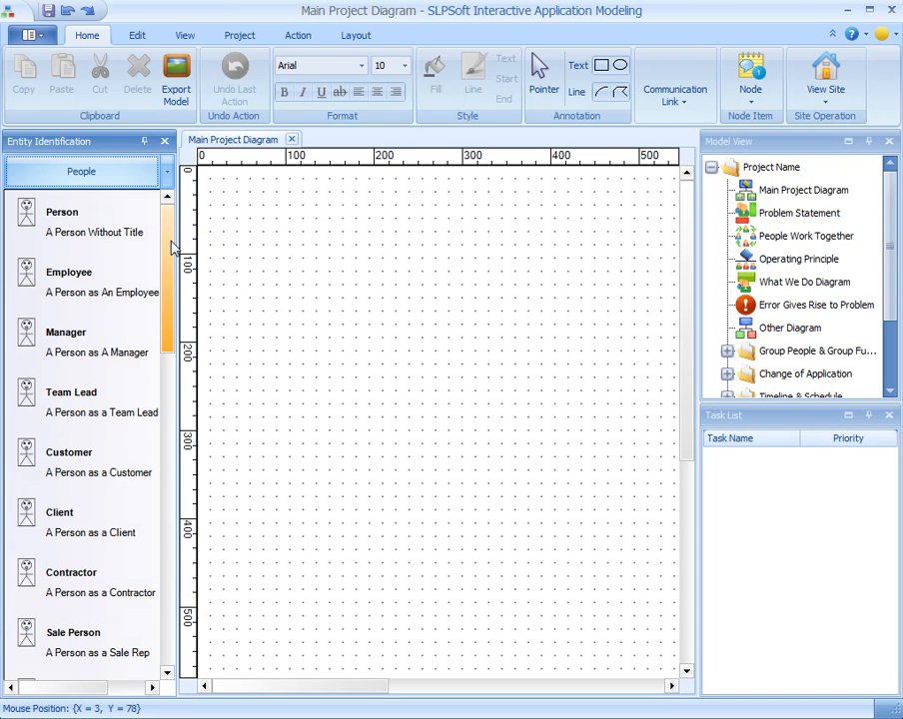
mouse_move(171, 245)
mouse_down()
mouse_move(155, 369)
mouse_move(154, 481)
mouse_move(173, 549)
mouse_move(173, 227)
mouse_up()
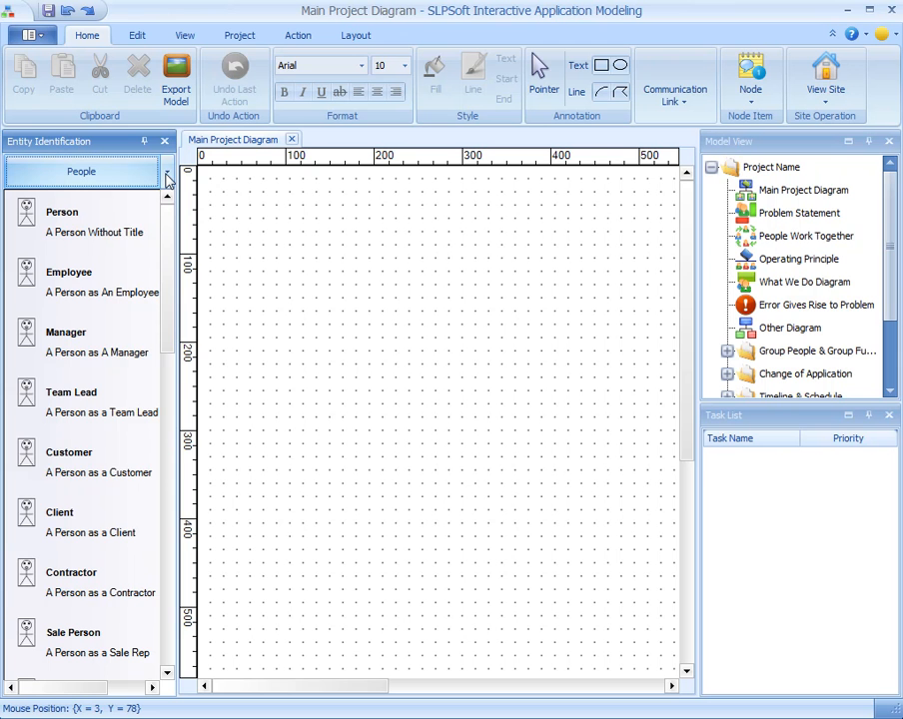
click(166, 174)
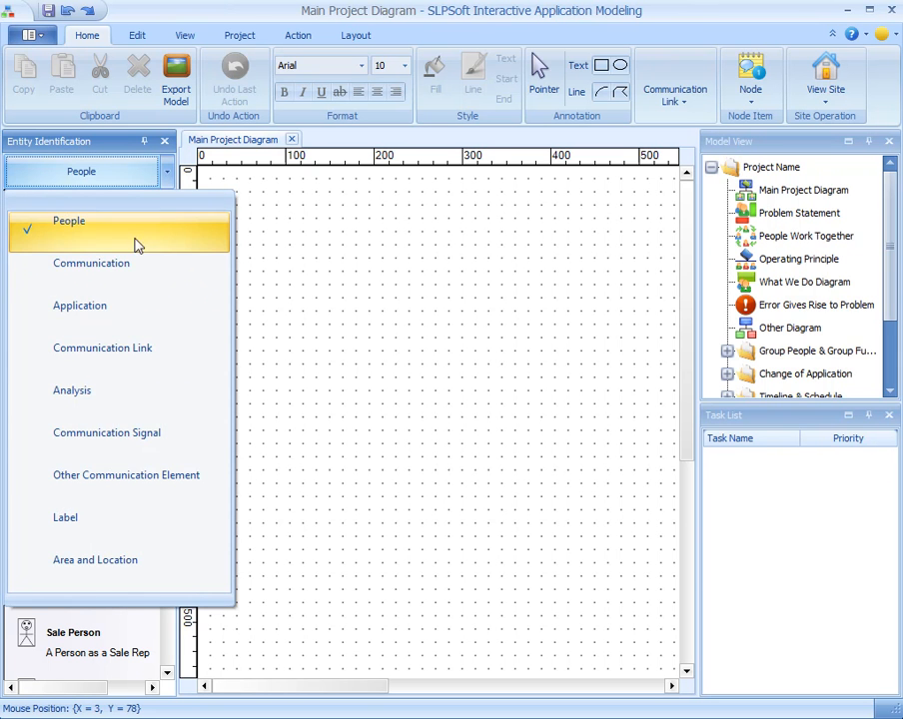
click(135, 268)
drag(166, 249, 172, 180)
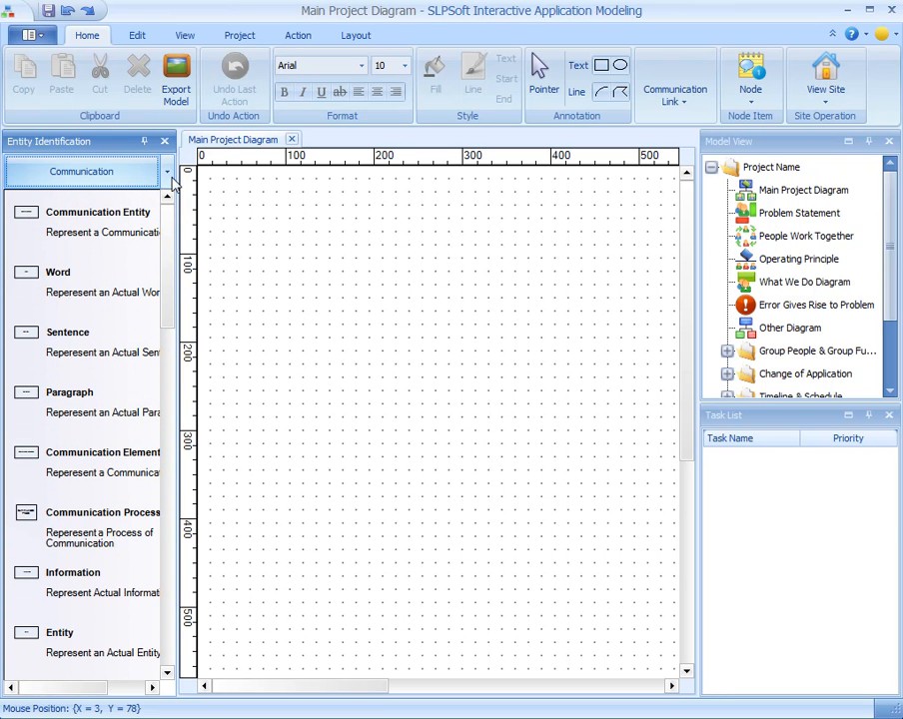
click(167, 172)
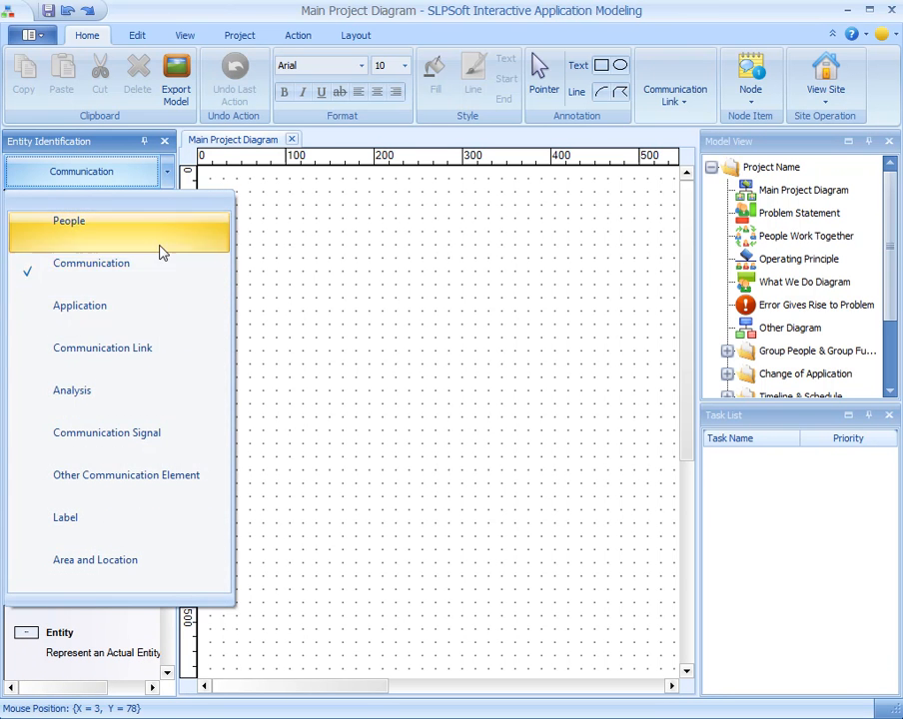
click(147, 311)
mouse_move(168, 235)
mouse_down()
mouse_move(156, 482)
mouse_move(168, 228)
mouse_up()
Step: Examine the entities offered in the Communication Link, Analysis and Communication Signal categories of Entity Identification
click(168, 172)
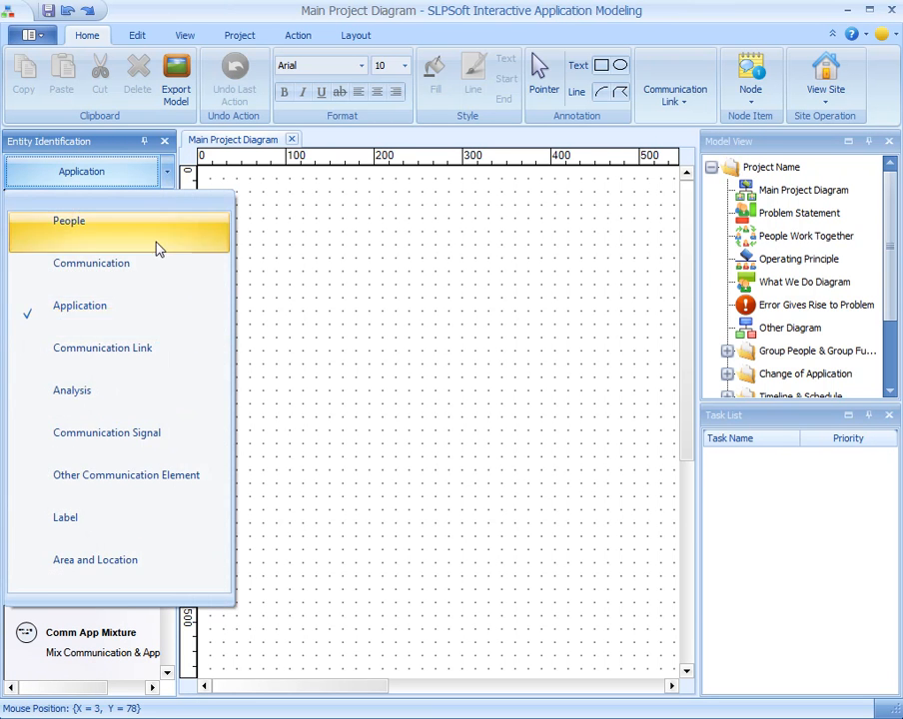
click(151, 347)
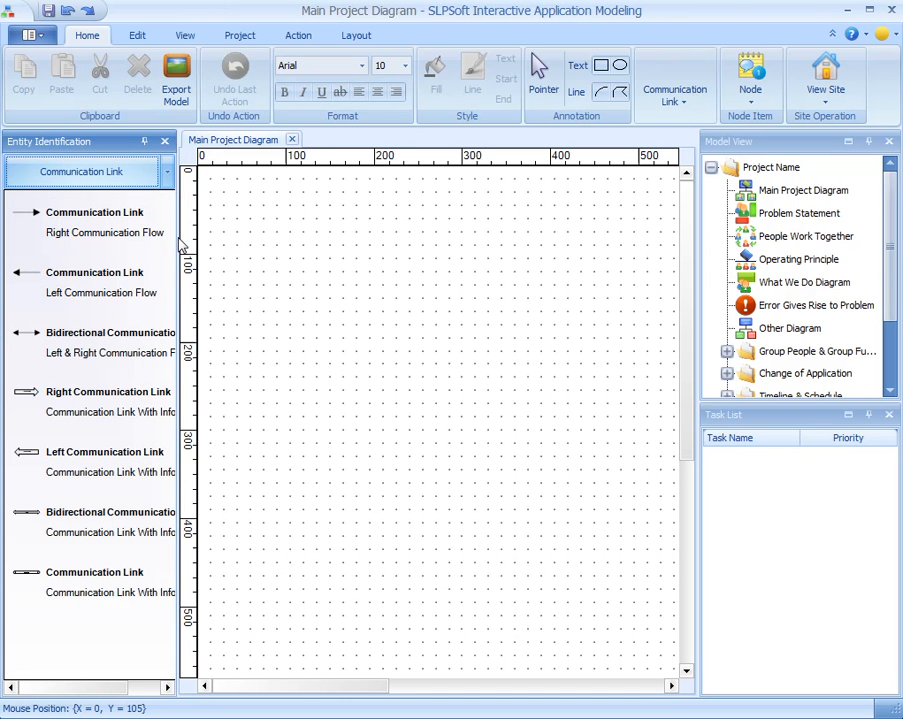
click(167, 172)
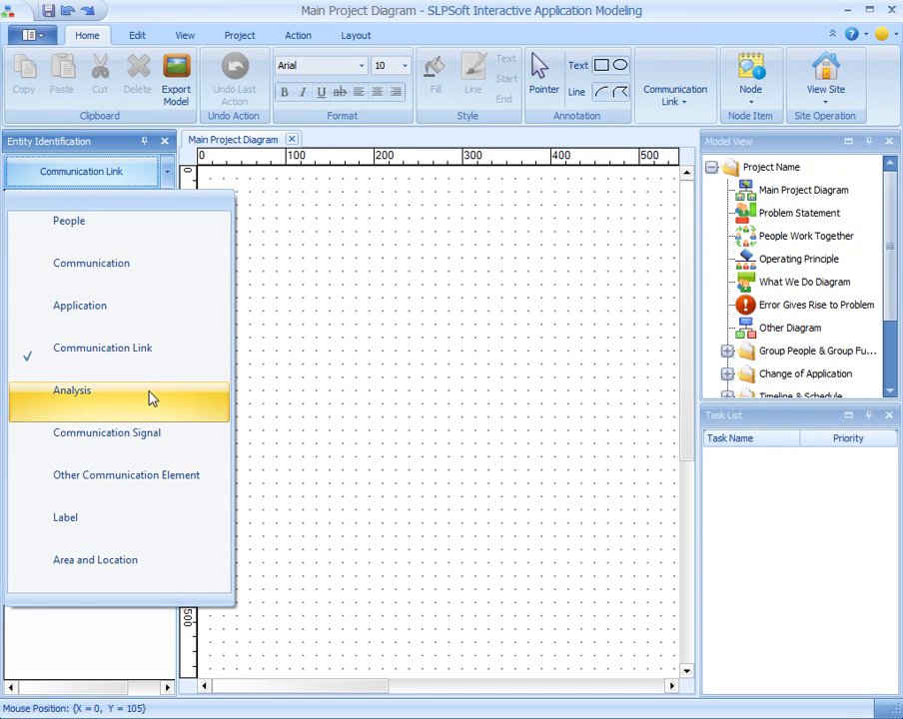
click(151, 398)
mouse_move(168, 299)
mouse_down()
mouse_move(154, 535)
mouse_move(164, 607)
mouse_move(177, 290)
mouse_up()
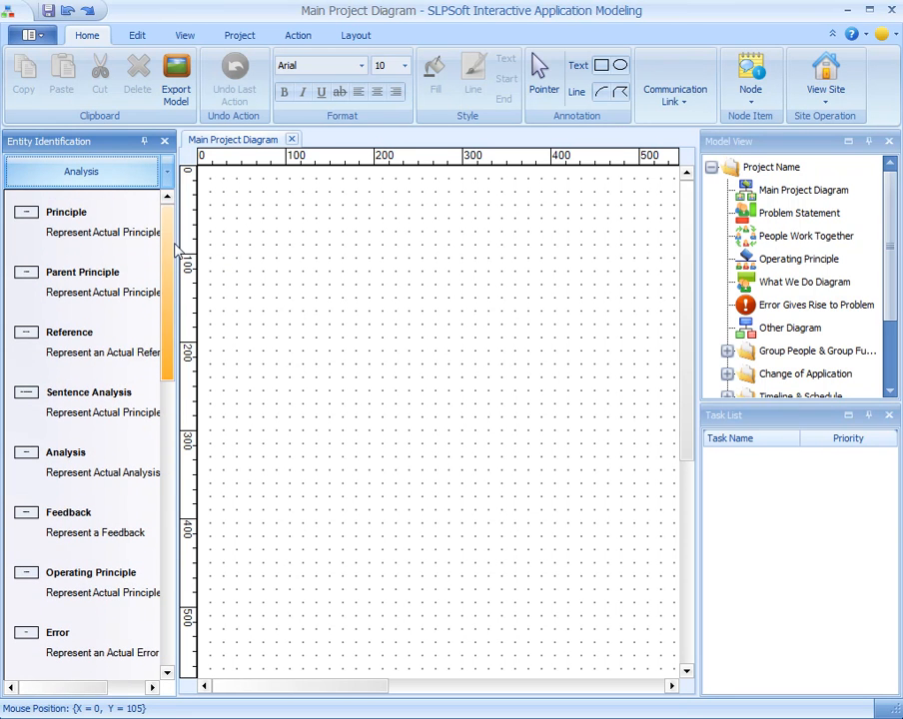
click(167, 171)
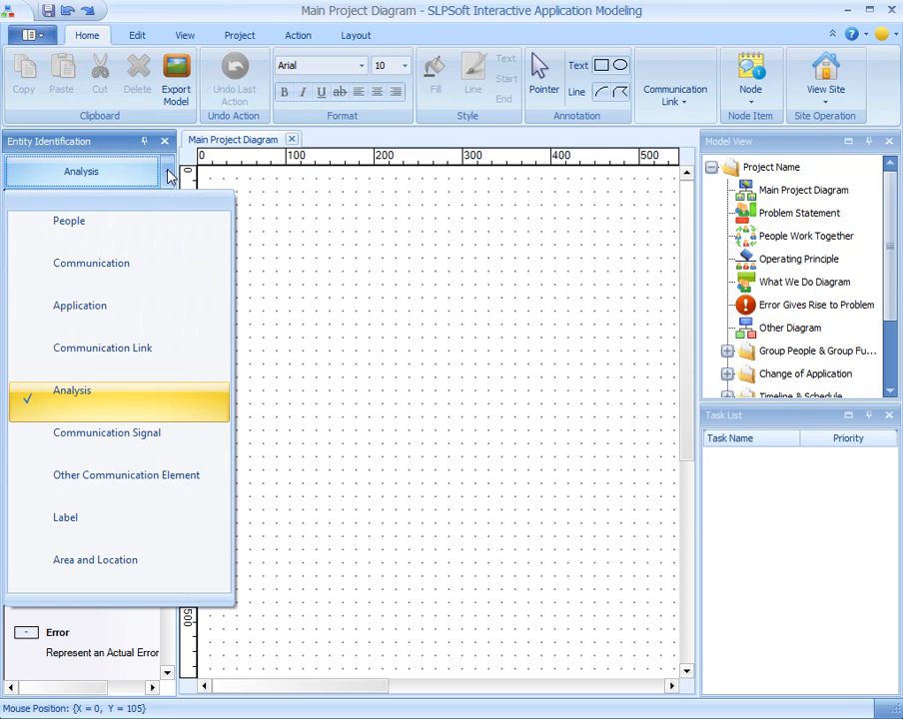
click(163, 439)
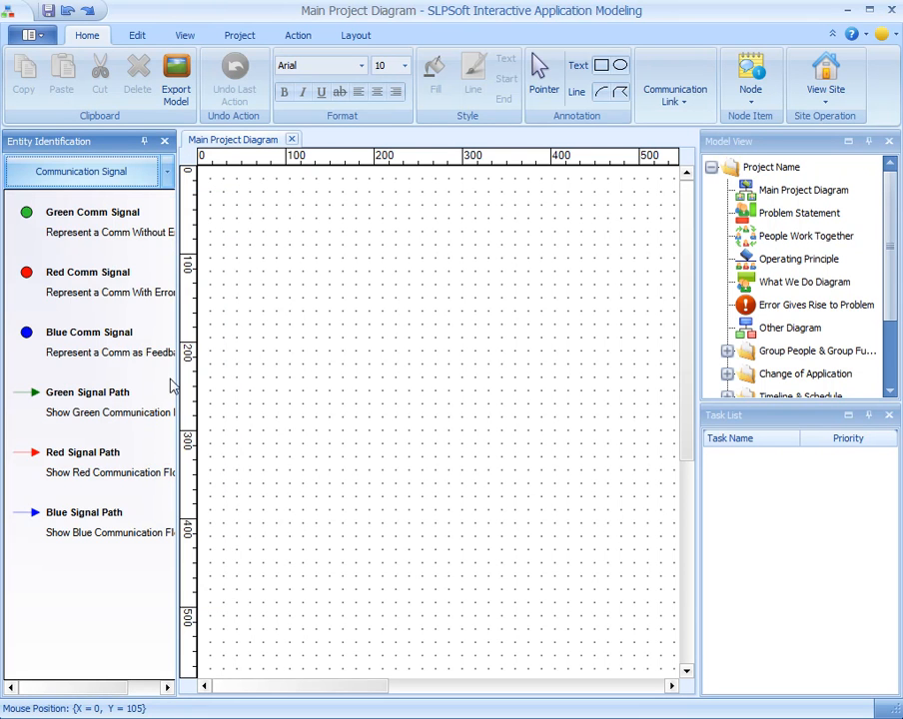
Step: Look through the Other Communication Element and Label categories of Entity Identification
click(166, 173)
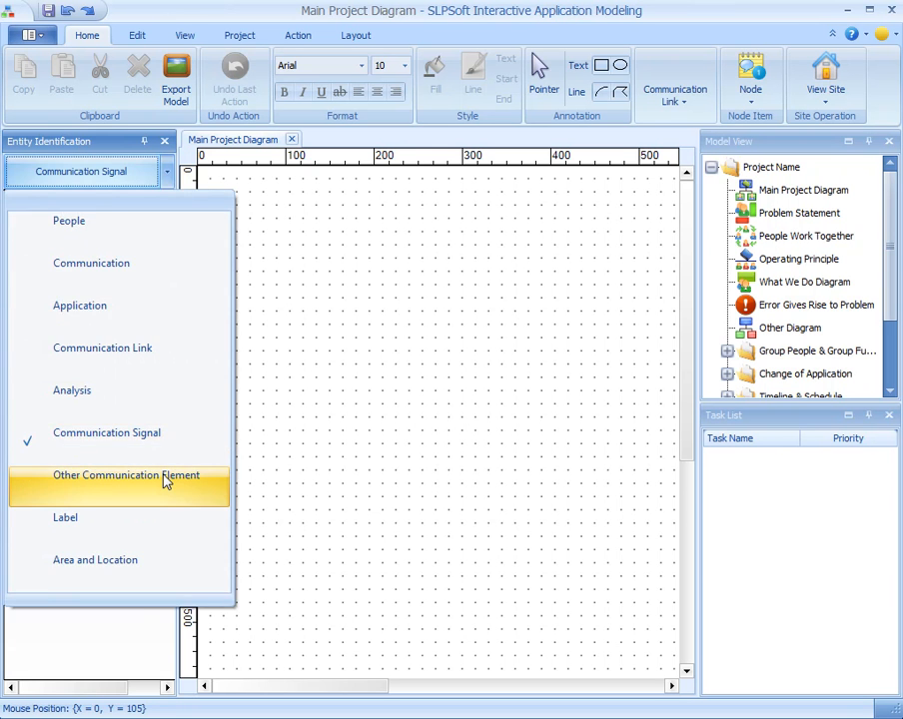
click(166, 469)
mouse_move(166, 289)
mouse_down()
mouse_move(168, 575)
mouse_move(170, 286)
mouse_up()
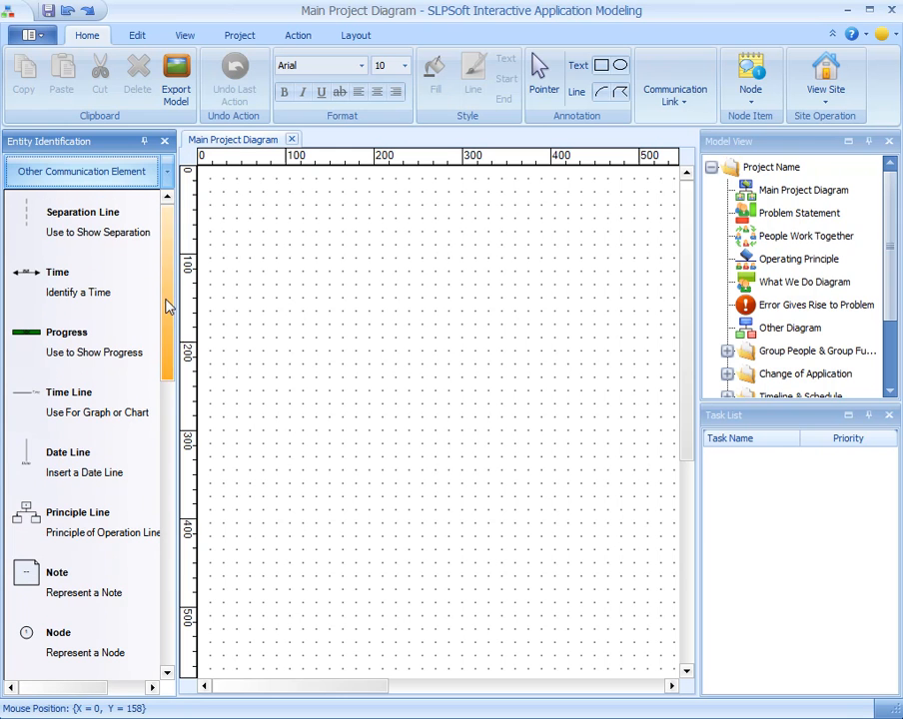
click(167, 171)
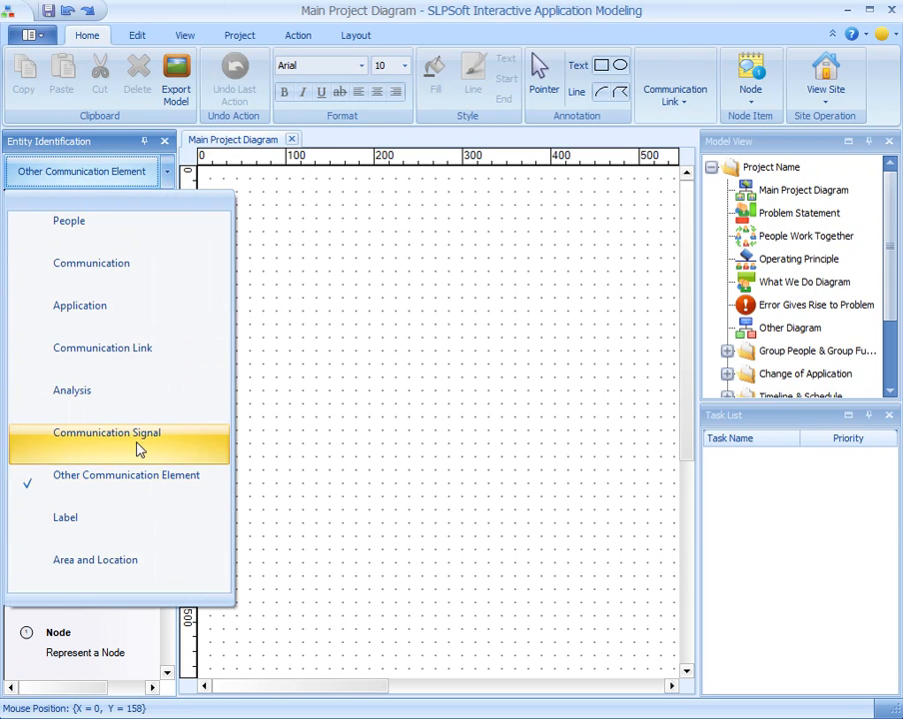
click(129, 529)
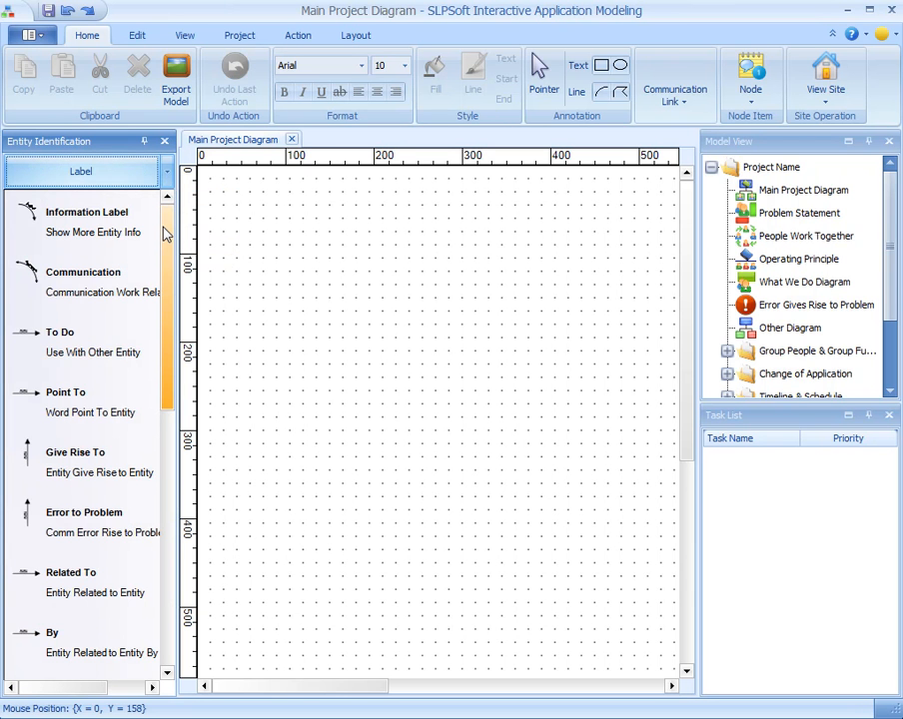
scroll(166, 233, down, 2)
scroll(168, 226, up, 2)
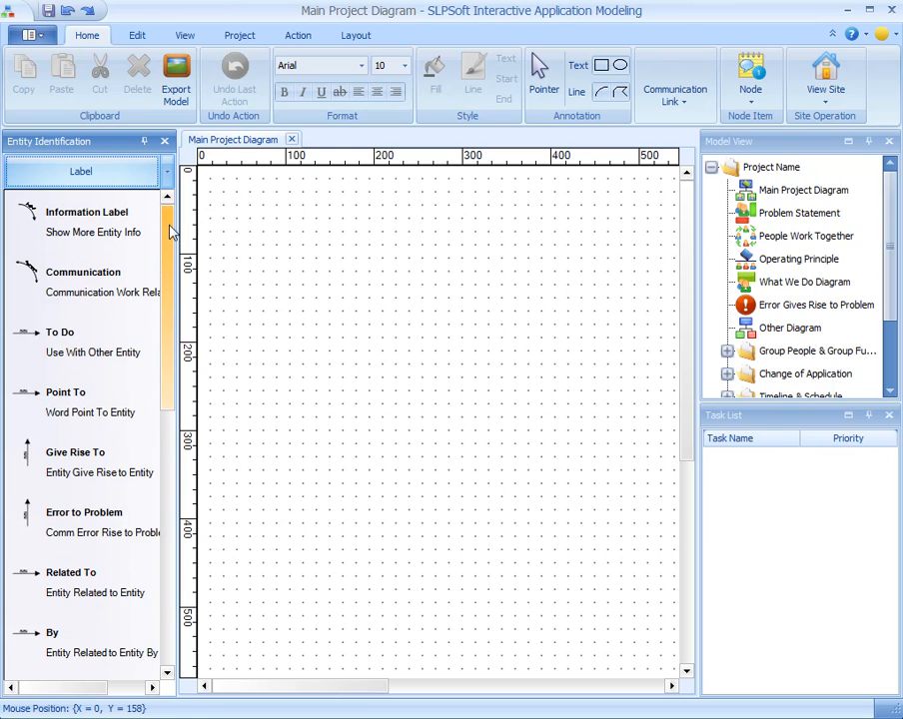
Step: Check the Area and Location entities and return Entity Identification to the People category
click(167, 175)
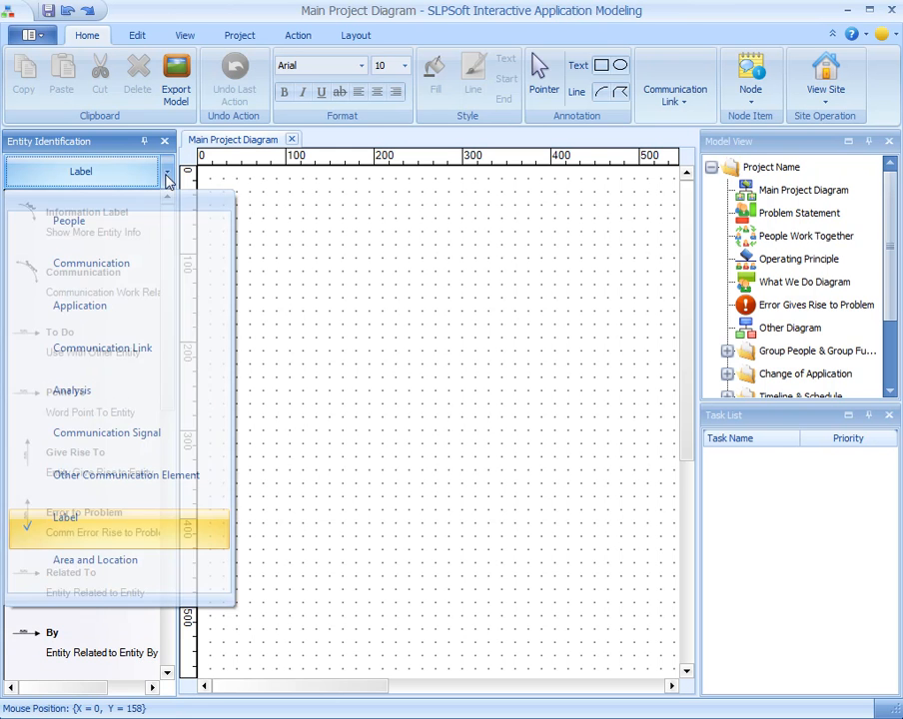
click(136, 564)
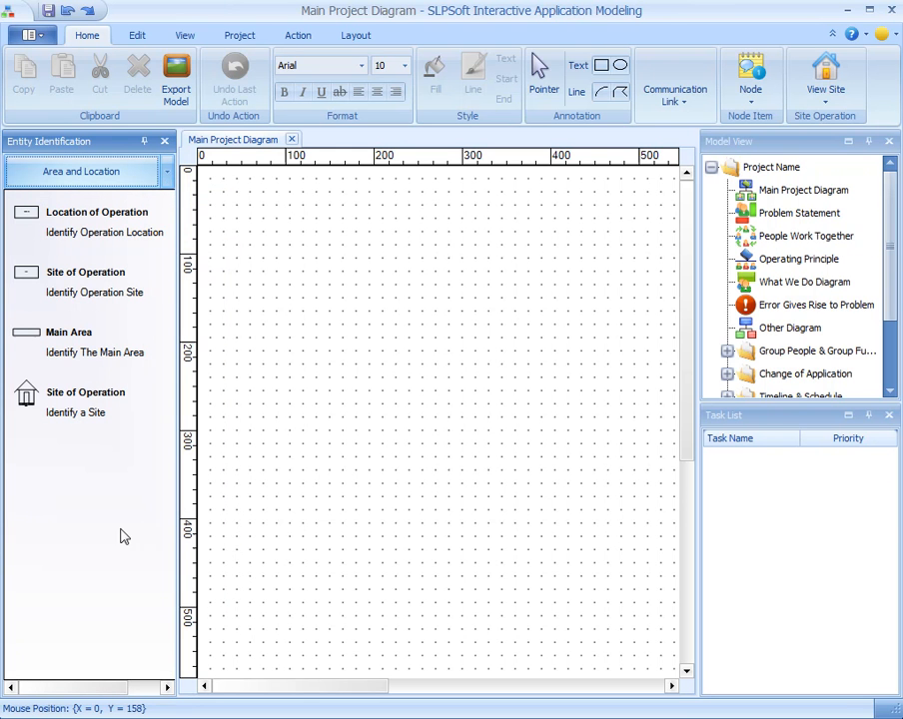
click(167, 172)
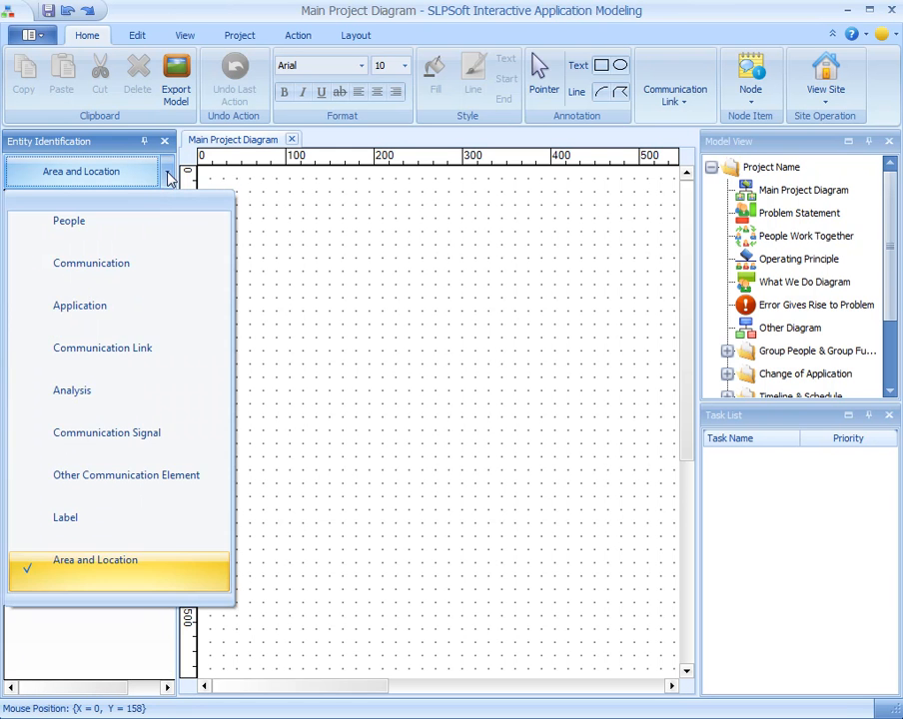
click(144, 228)
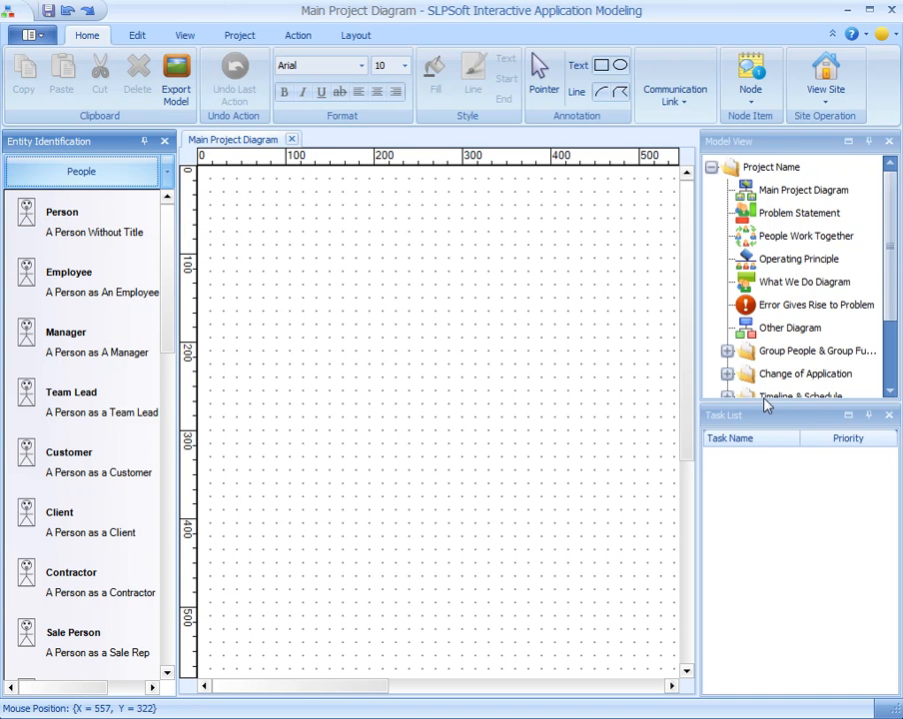
Step: Enlarge the Model View area downward and inspect the contents of the Group People & Group Function and Change of Application folders
drag(765, 401, 762, 529)
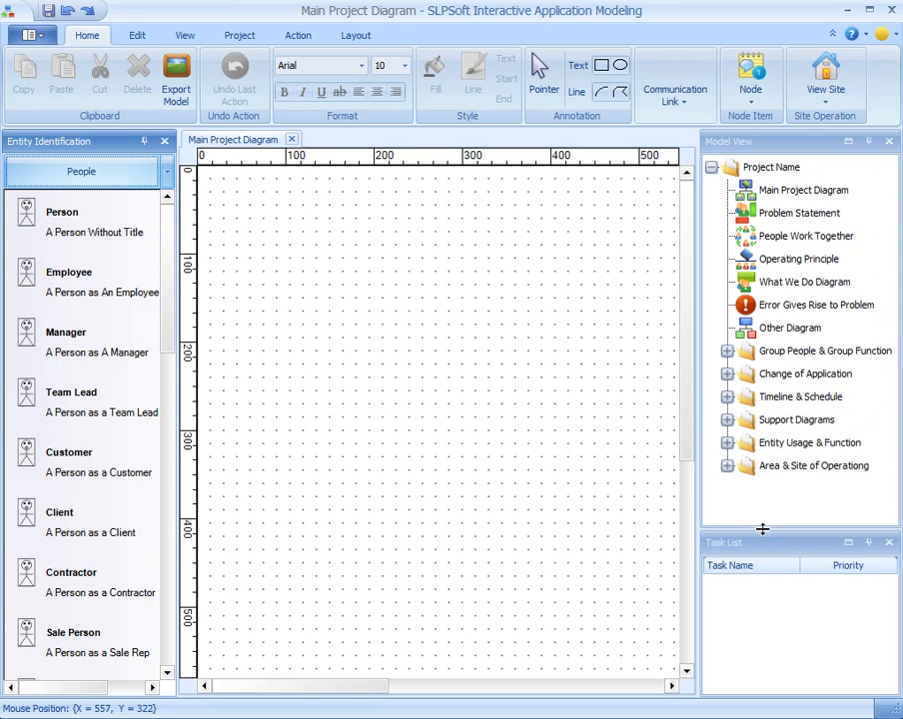
click(727, 352)
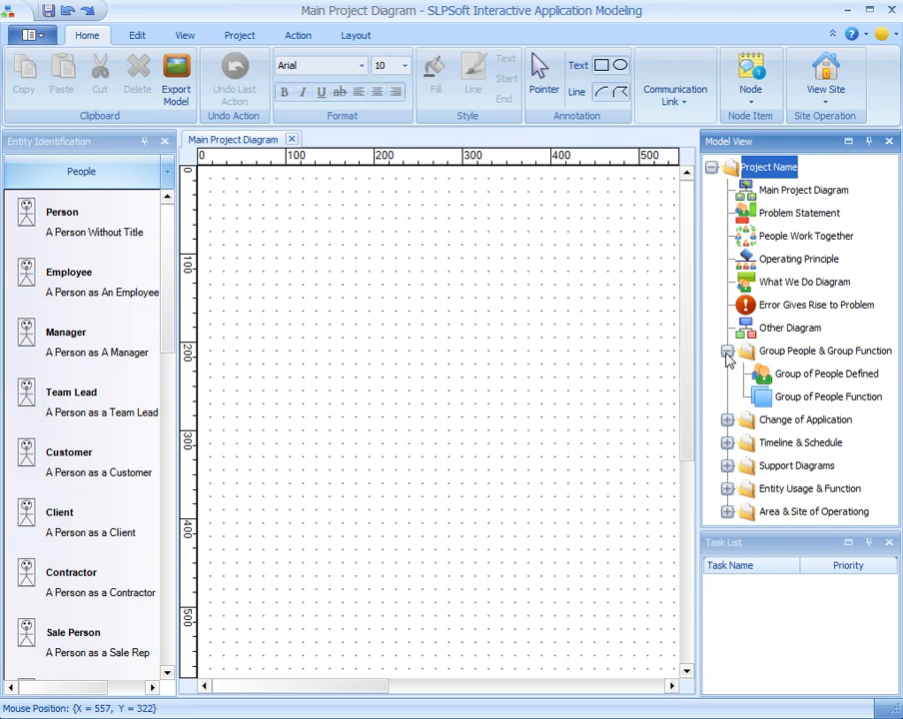
click(727, 351)
click(727, 375)
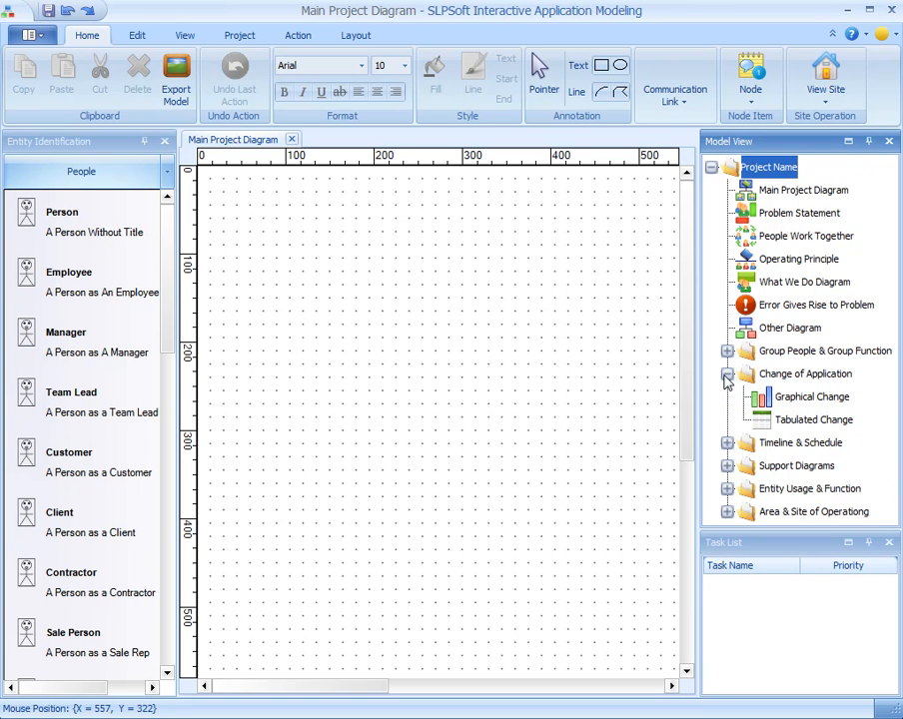
click(727, 375)
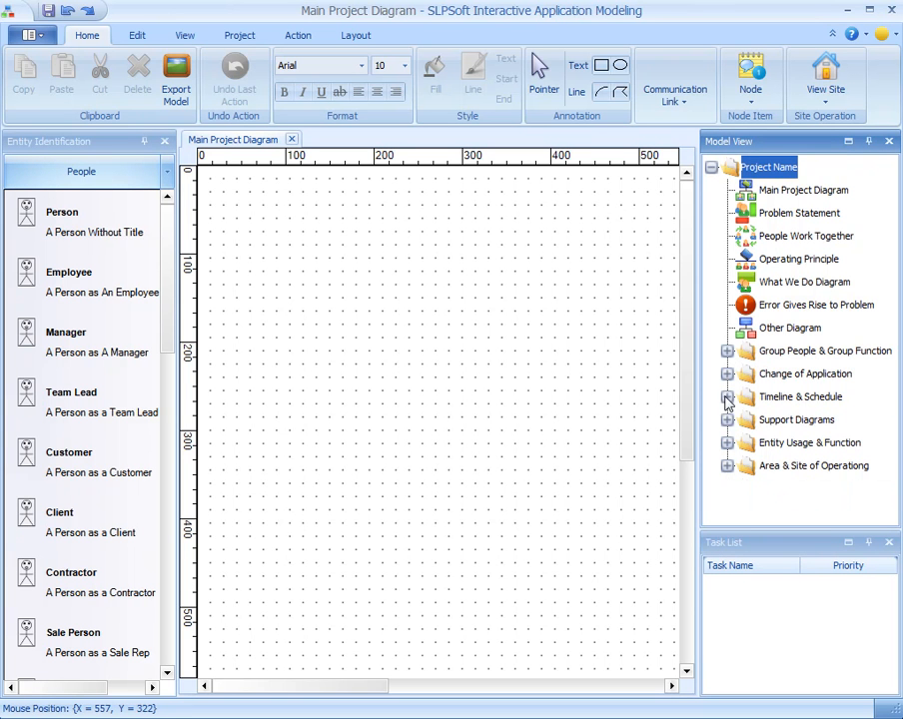
Step: Inspect the contents of the Timeline & Schedule and Support Diagrams folders in the project tree, collapsing each one
click(727, 397)
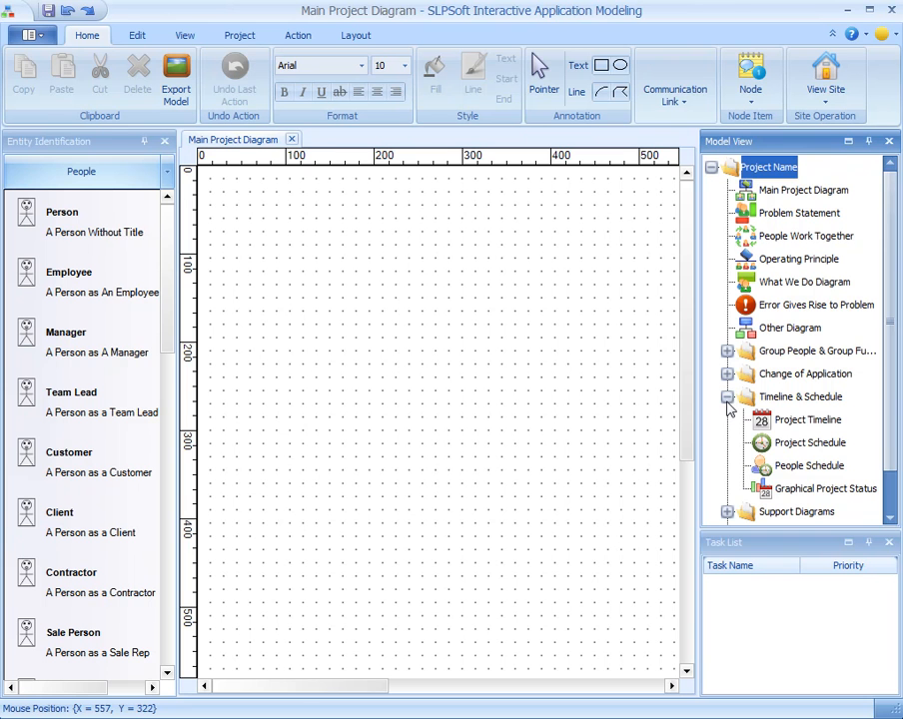
click(727, 398)
click(727, 420)
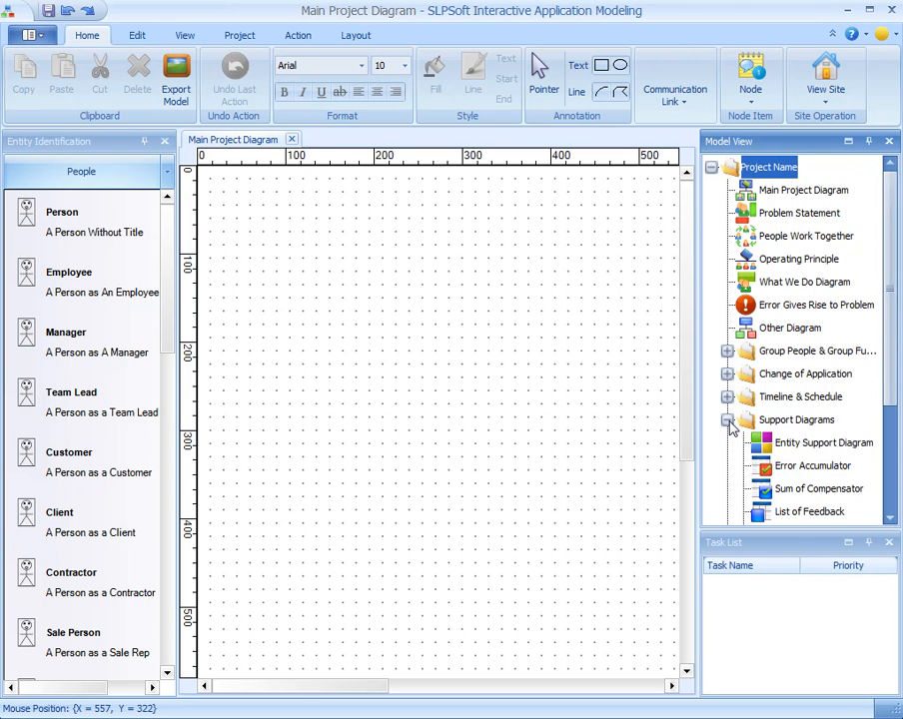
click(727, 421)
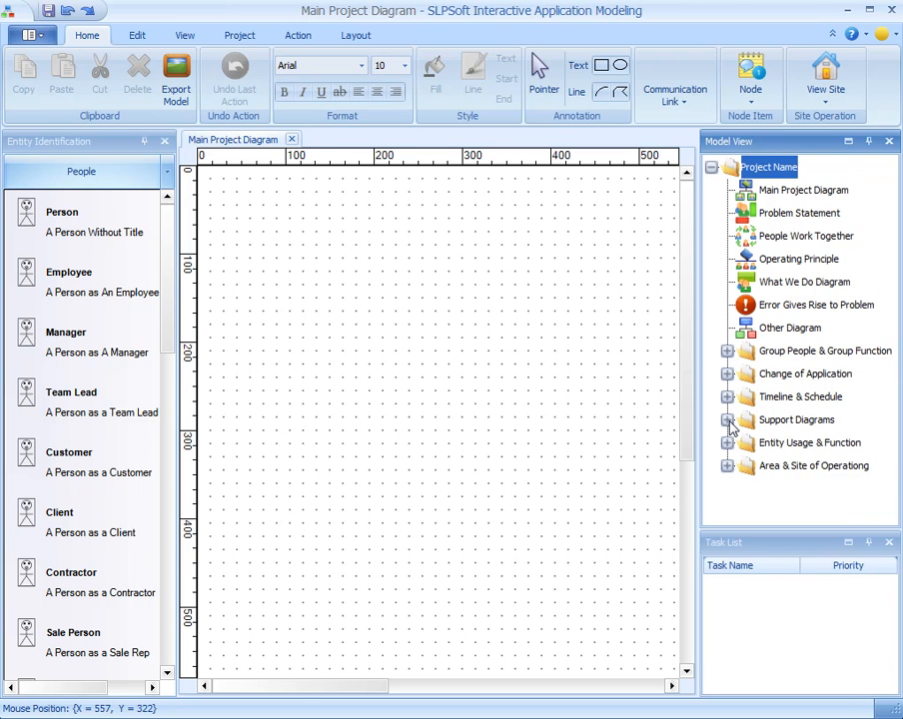
Step: Place an Application entity from the Application category near the upper-left corner of the Main Project Diagram
click(167, 172)
click(137, 317)
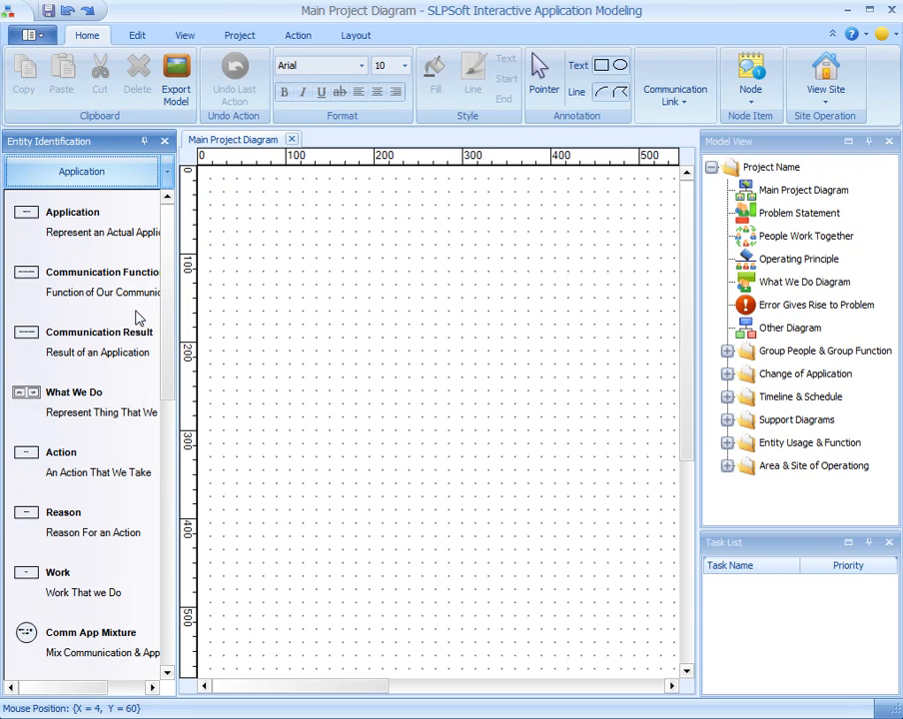
drag(56, 210, 305, 223)
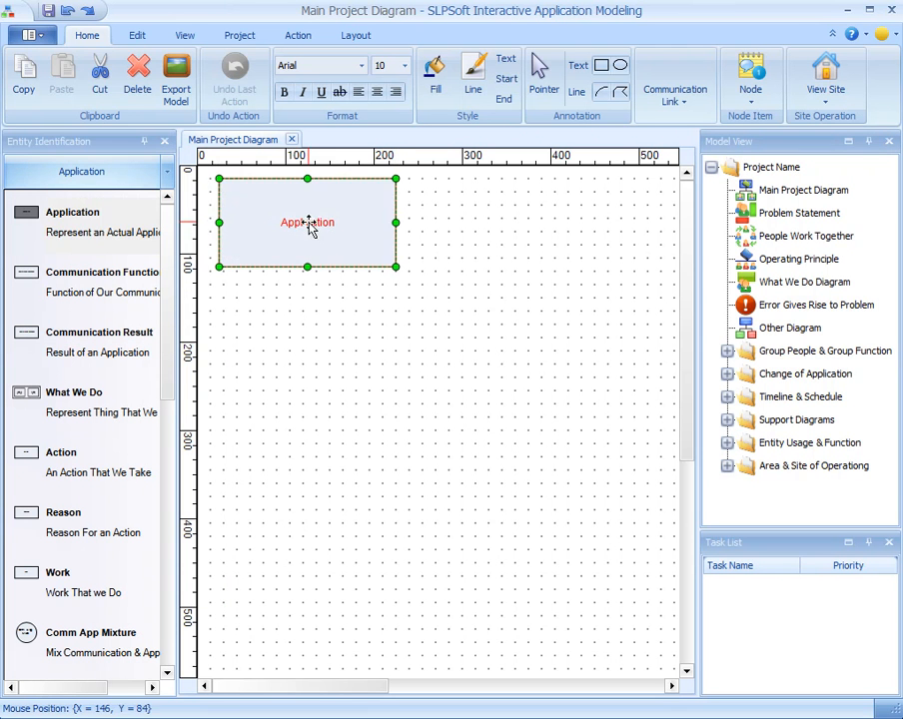
Step: Place a Manager entity from the People category below the Application box and enter the manager's full name as its label
click(167, 174)
click(124, 226)
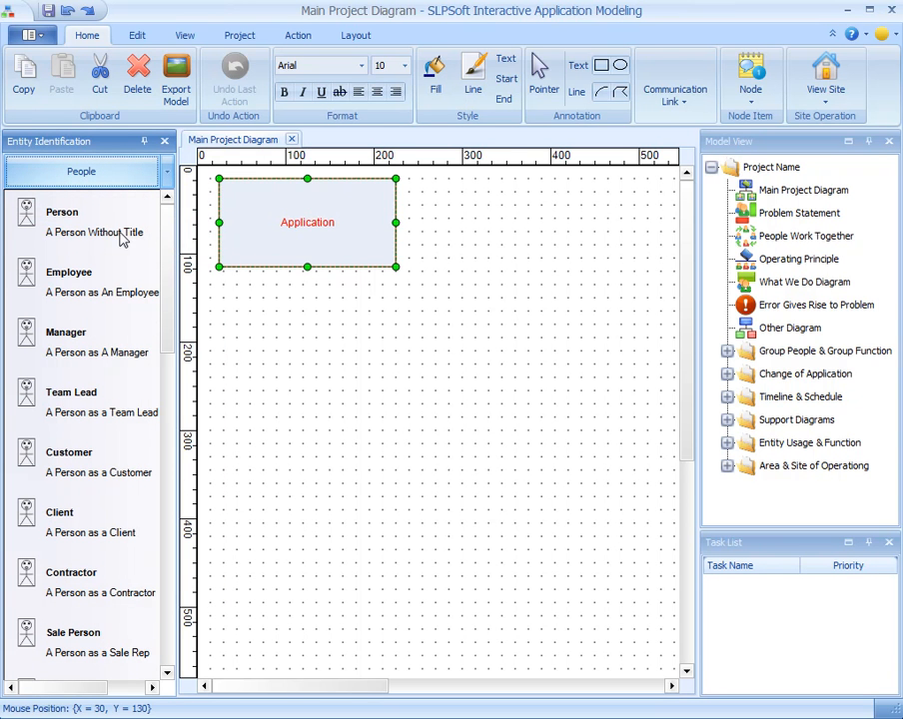
drag(48, 337, 300, 360)
double_click(300, 404)
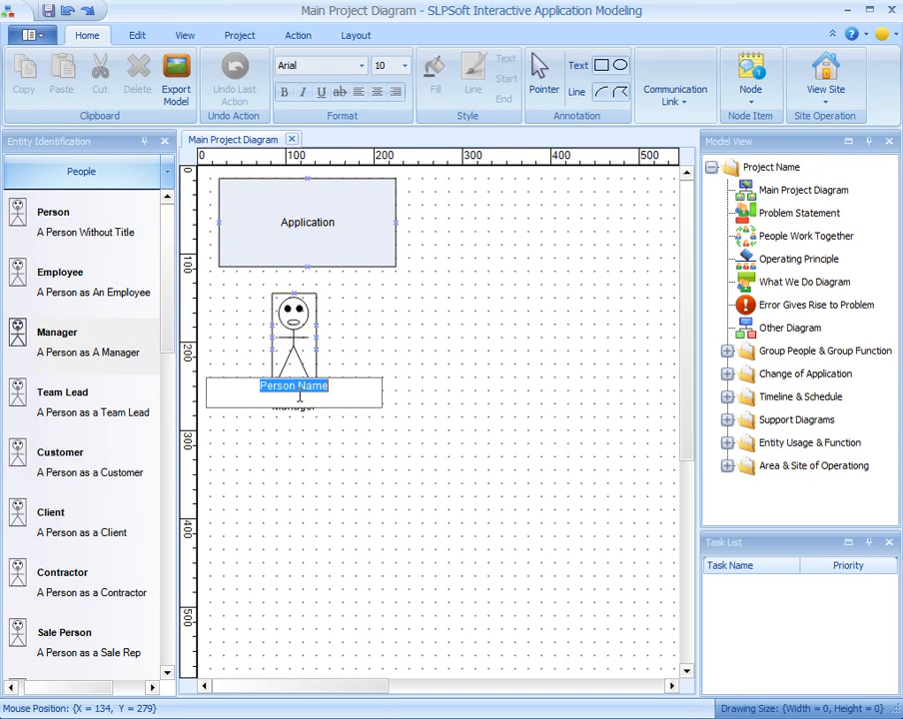
text(Pete David)
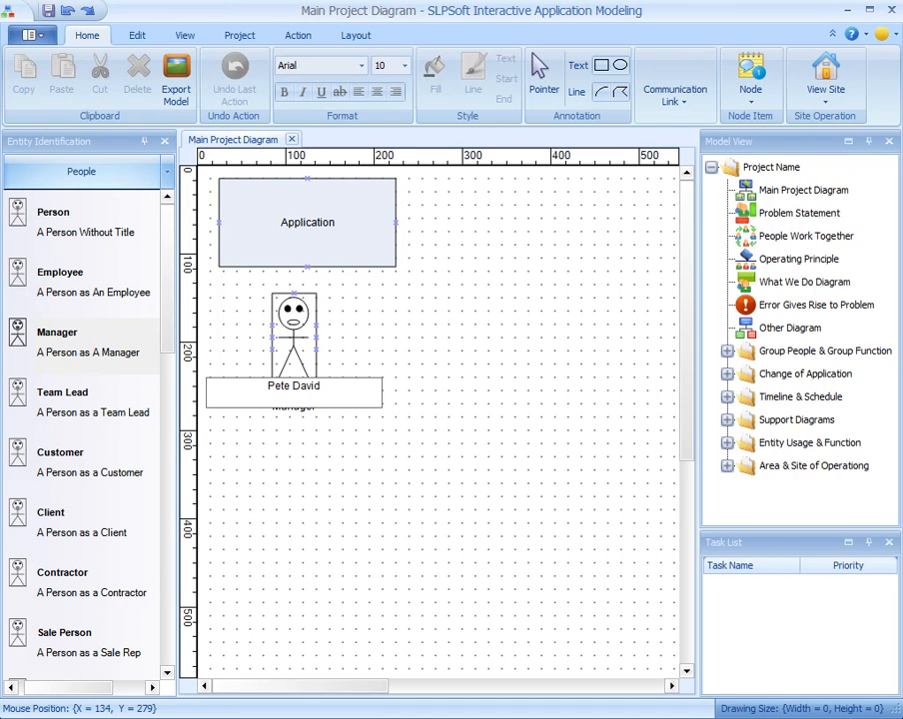
click(413, 347)
Step: Place an Employee entity below the Manager figure and enter the employee's full name as its label
drag(80, 311, 296, 486)
click(296, 539)
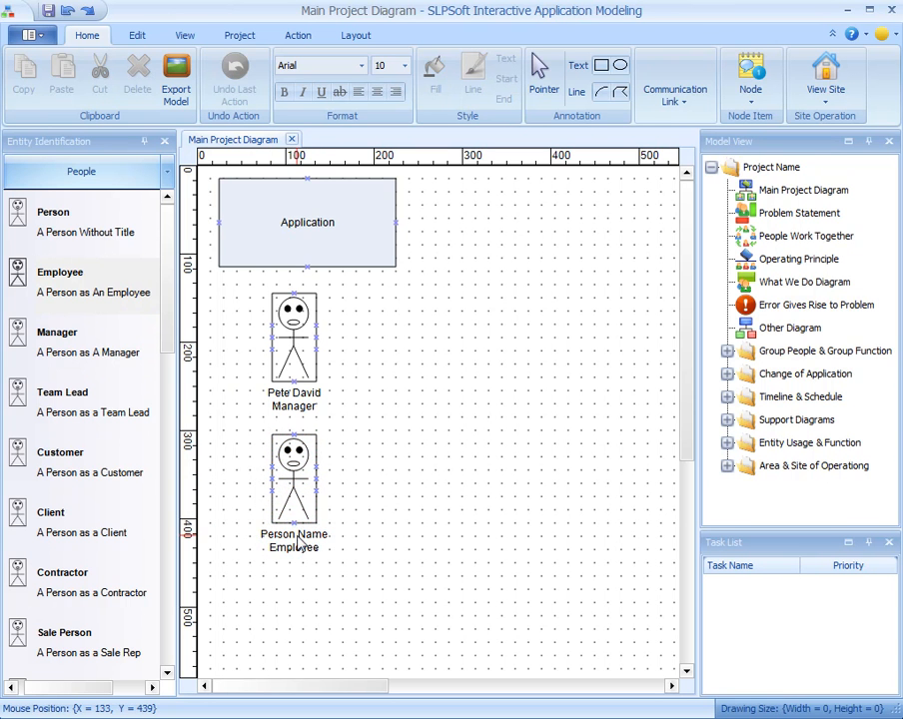
double_click(296, 540)
text(Mike Tompson)
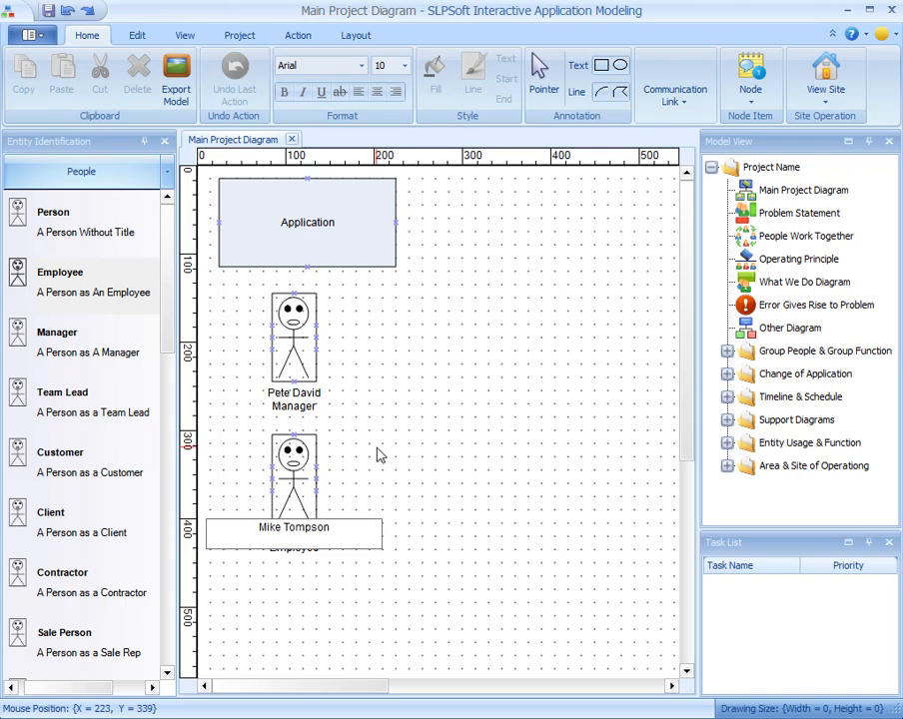
click(378, 455)
Step: Open the Problem Statement diagram and place a Problem entity from the Analysis category near its upper-left corner
double_click(796, 216)
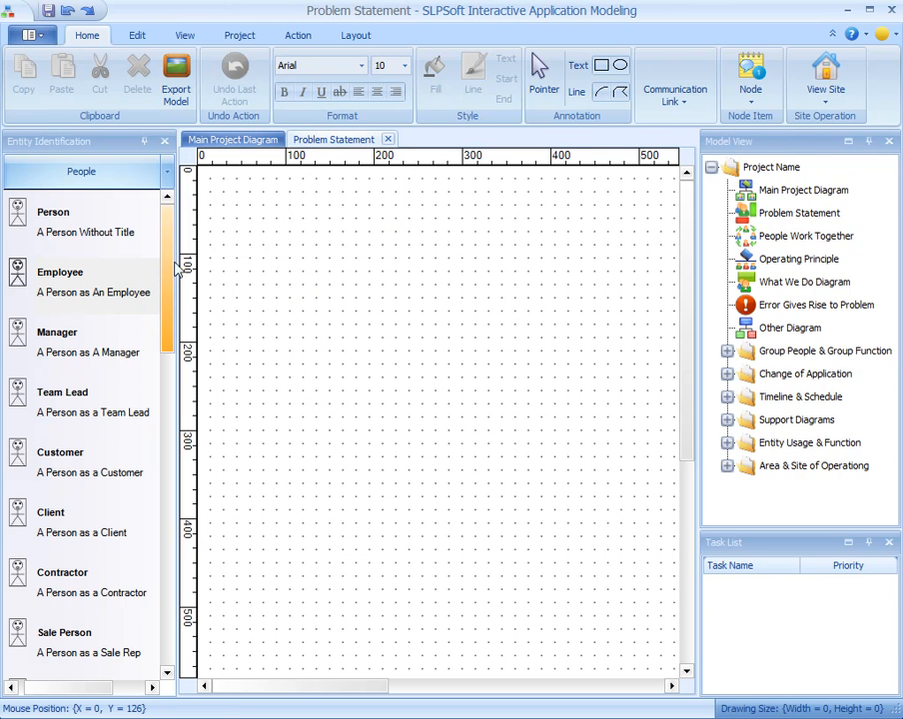
click(166, 174)
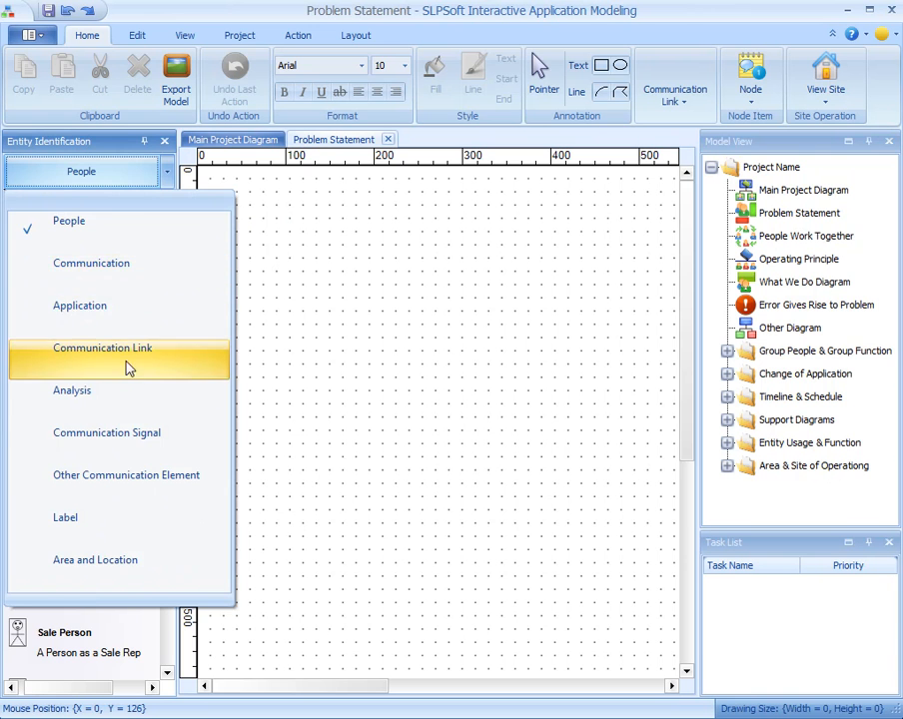
click(120, 390)
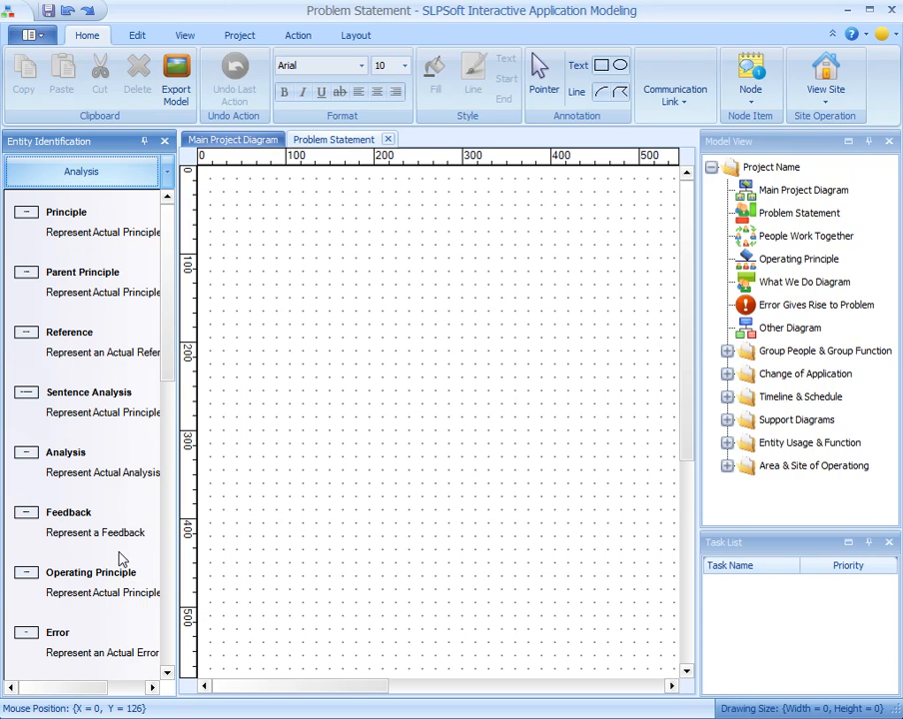
scroll(170, 389, down, 3)
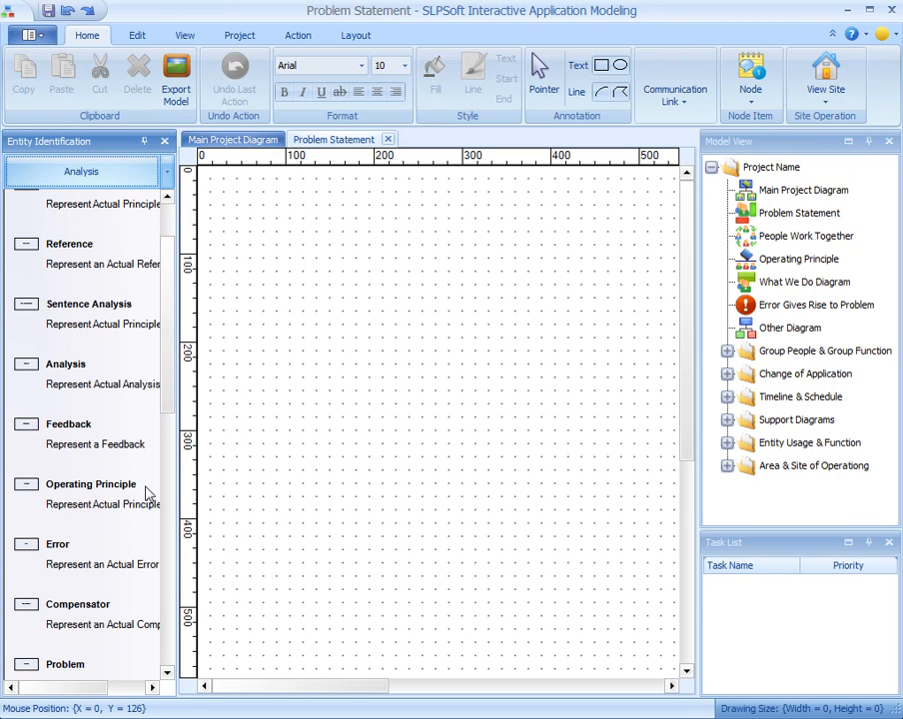
drag(90, 661, 337, 246)
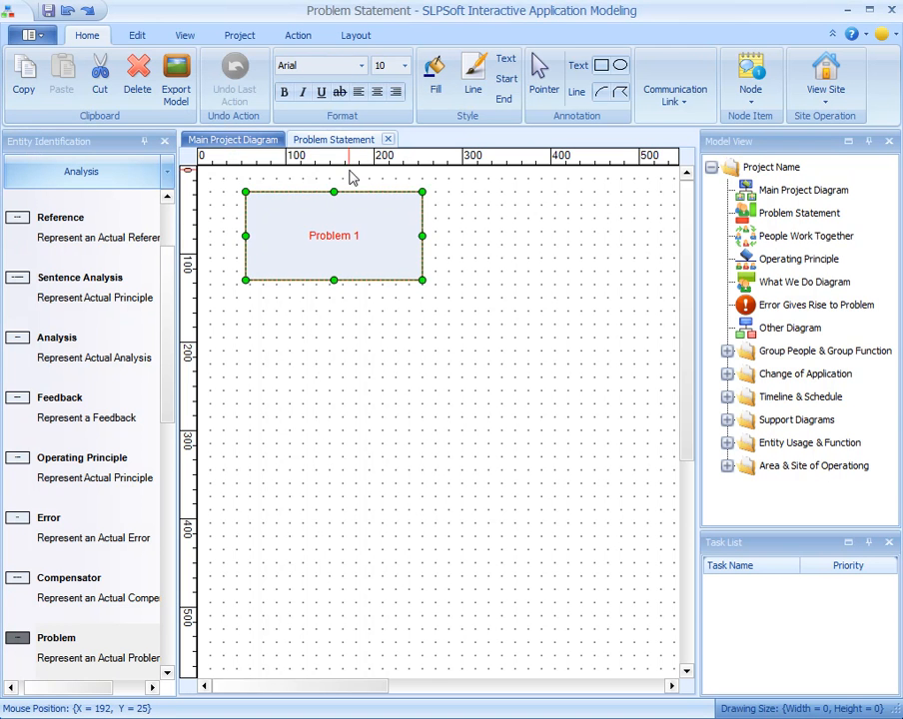
Step: Return to the Main Project Diagram and switch Entity Identification to the Communication category
click(250, 139)
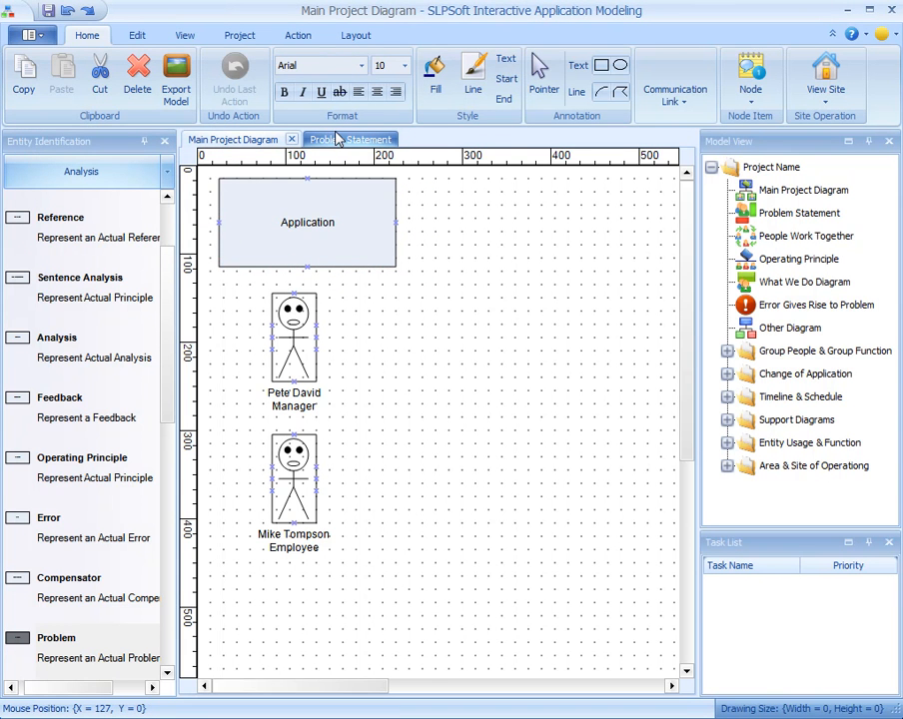
click(120, 171)
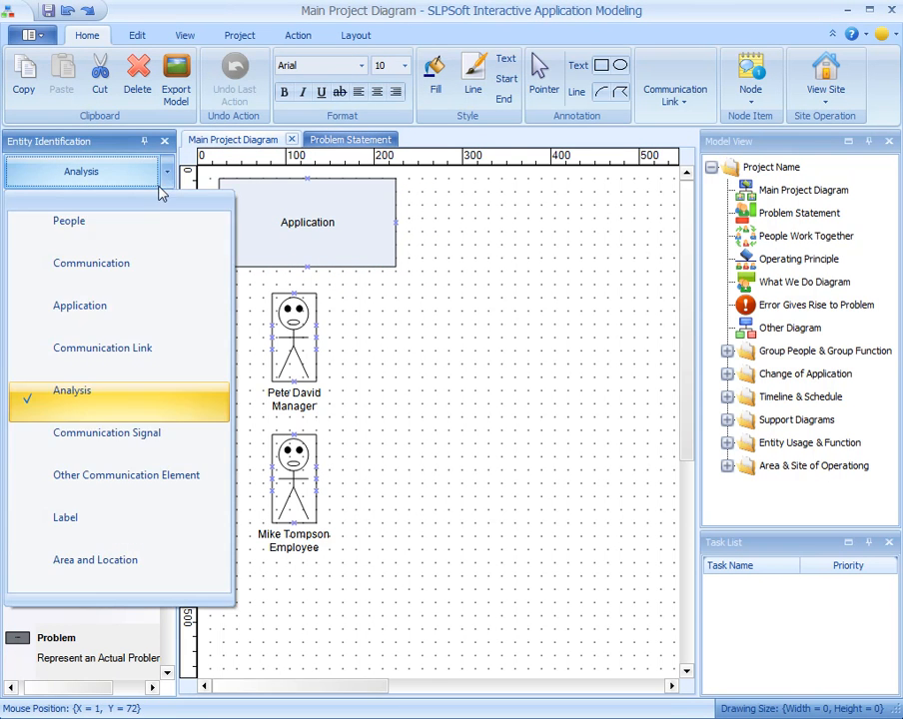
click(140, 266)
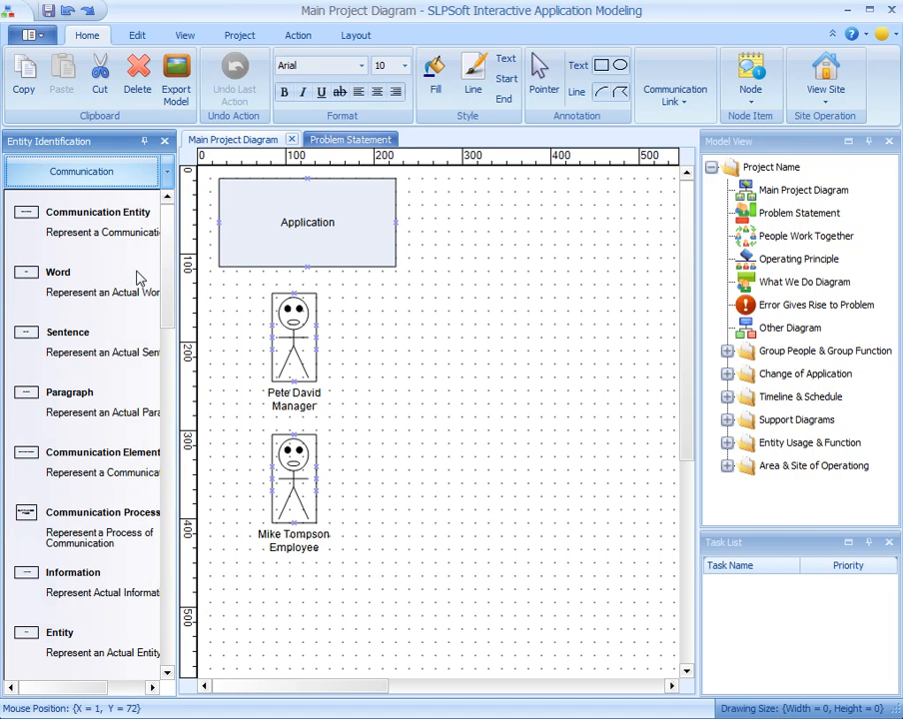